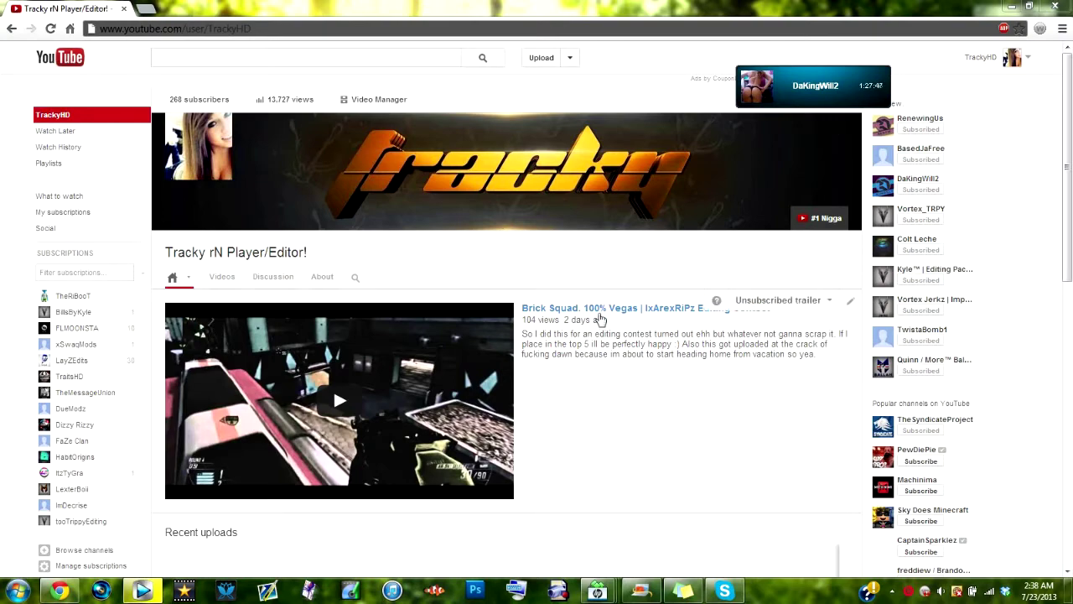
# - Open the Brick Squad 100% Vegas editing contest video, pause it, and browse the comments
pyautogui.click(587, 308)
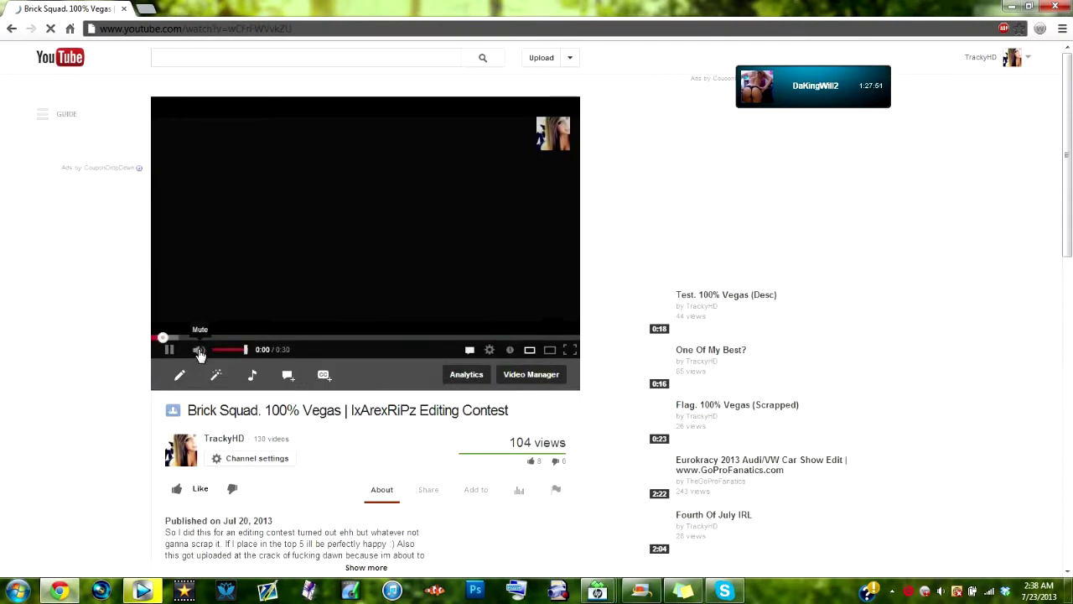
pyautogui.press('space')
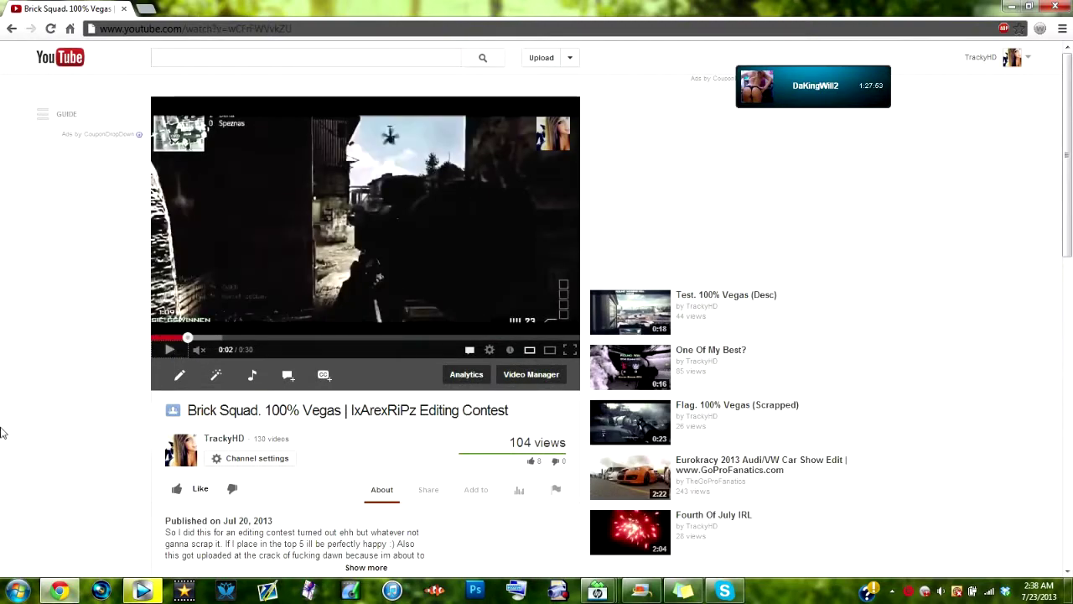
pyautogui.scroll(-5, 3, 431)
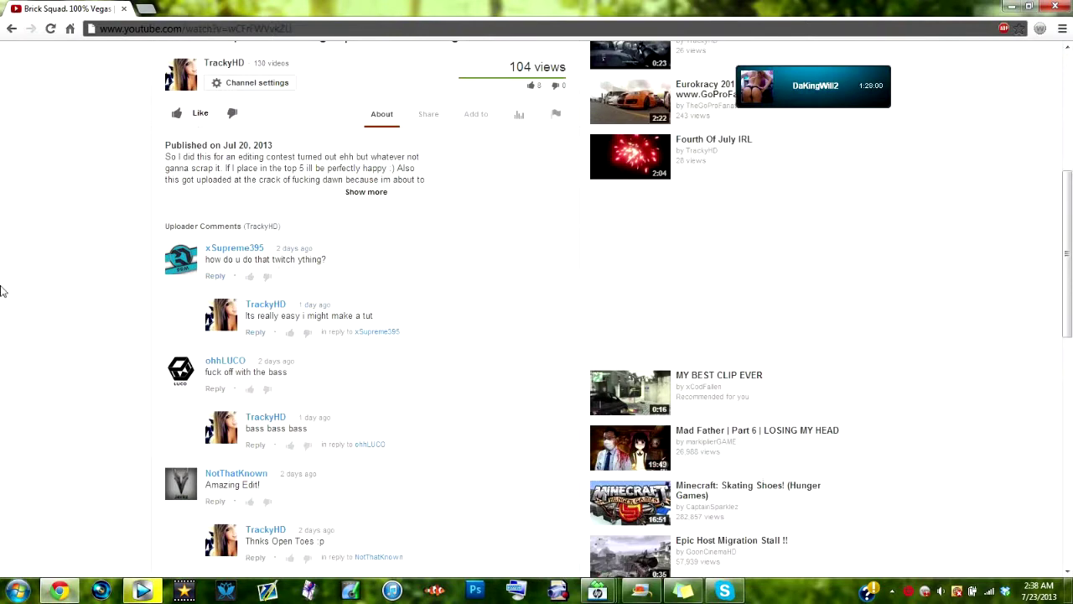
pyautogui.scroll(1, 2, 291)
# - Scroll back up to the top of the page and resume the video
pyautogui.scroll(-6, 1, 291)
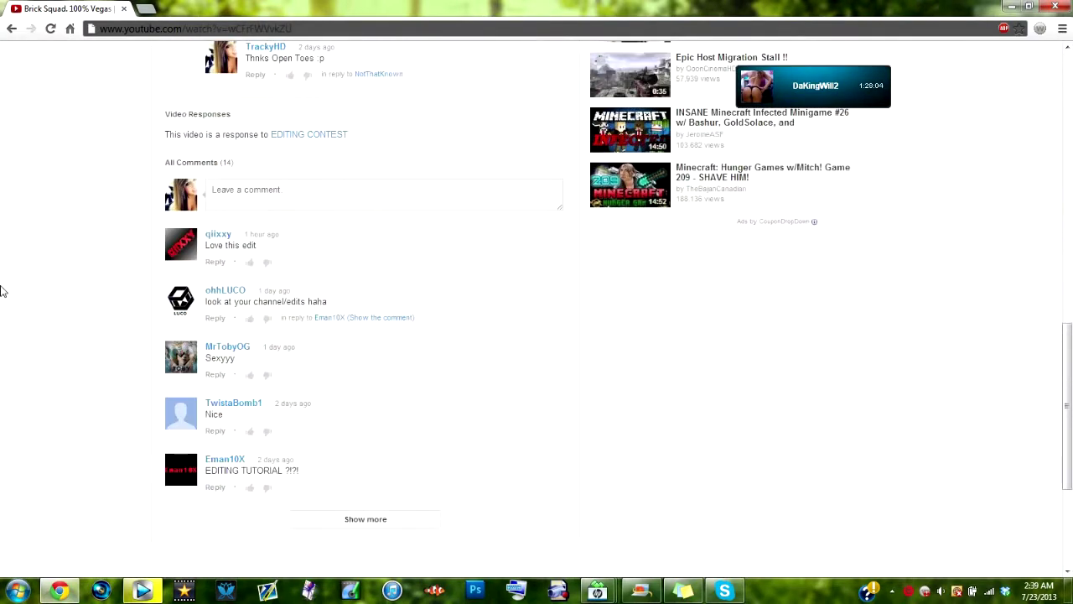
pyautogui.scroll(1, 2, 291)
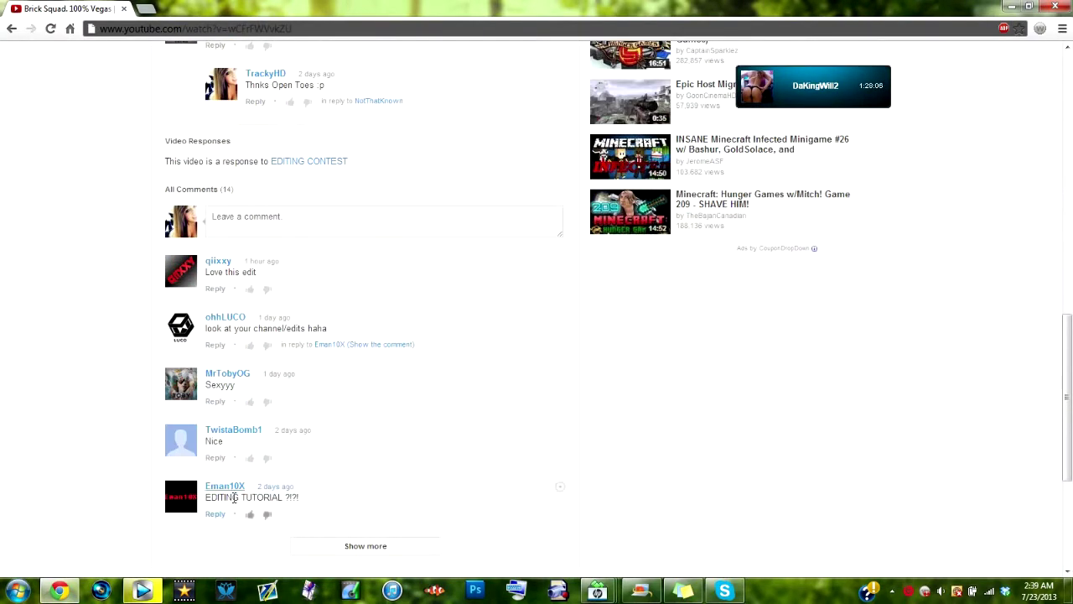
pyautogui.scroll(10, 42, 484)
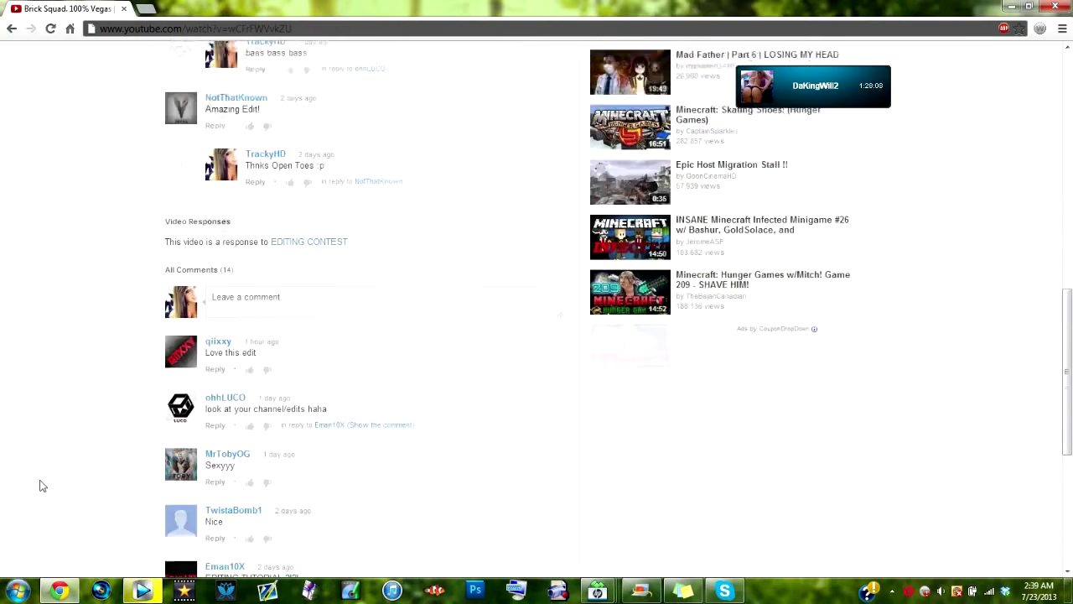
pyautogui.scroll(1, 41, 485)
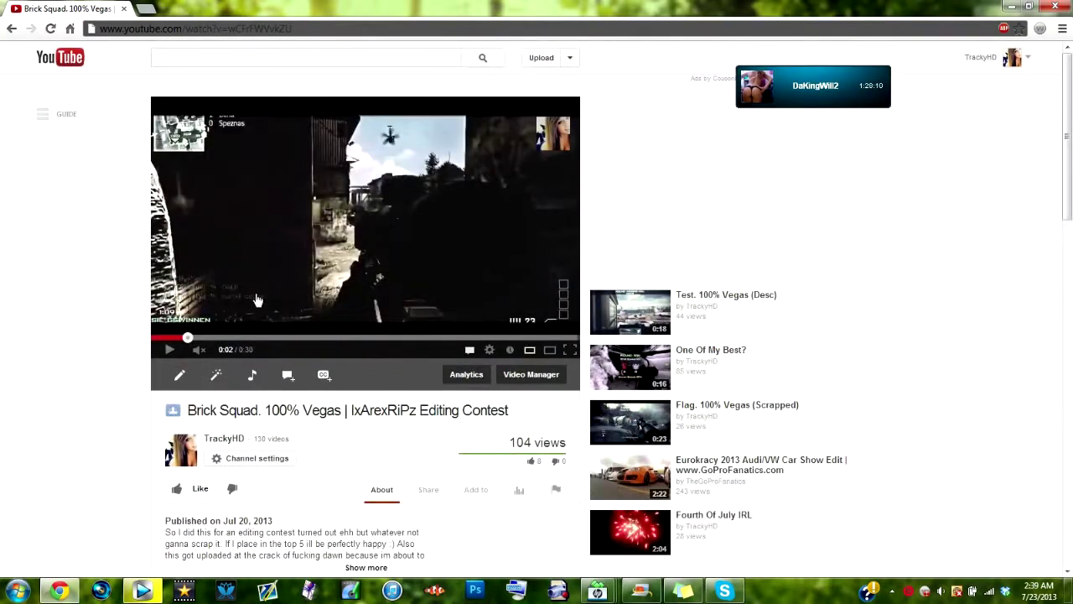
pyautogui.click(366, 146)
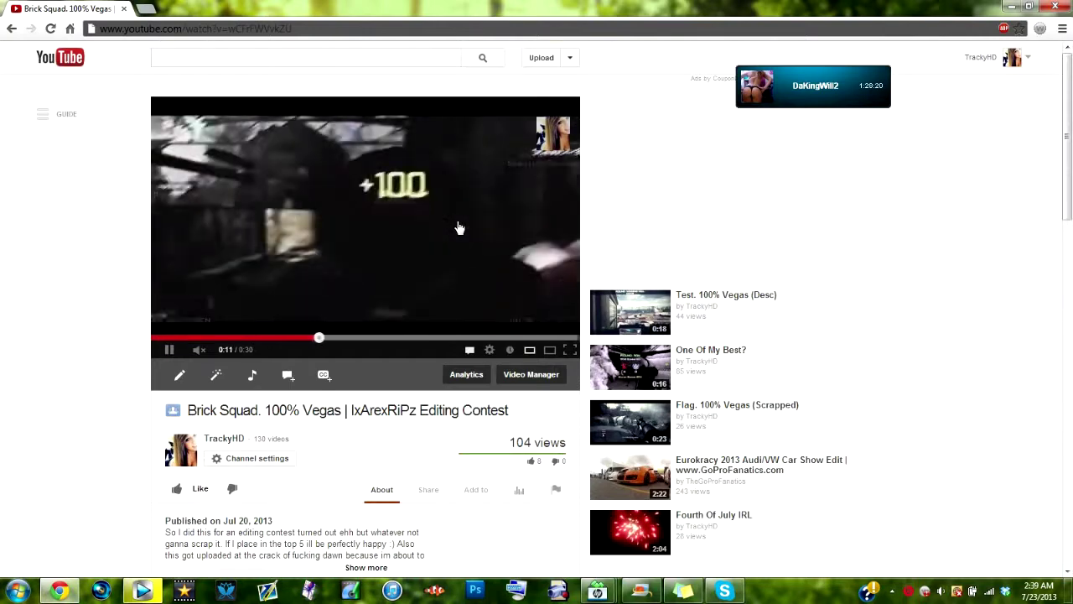
# - Pause the contest video at 0:13 and minimize the Chrome window
pyautogui.click(504, 192)
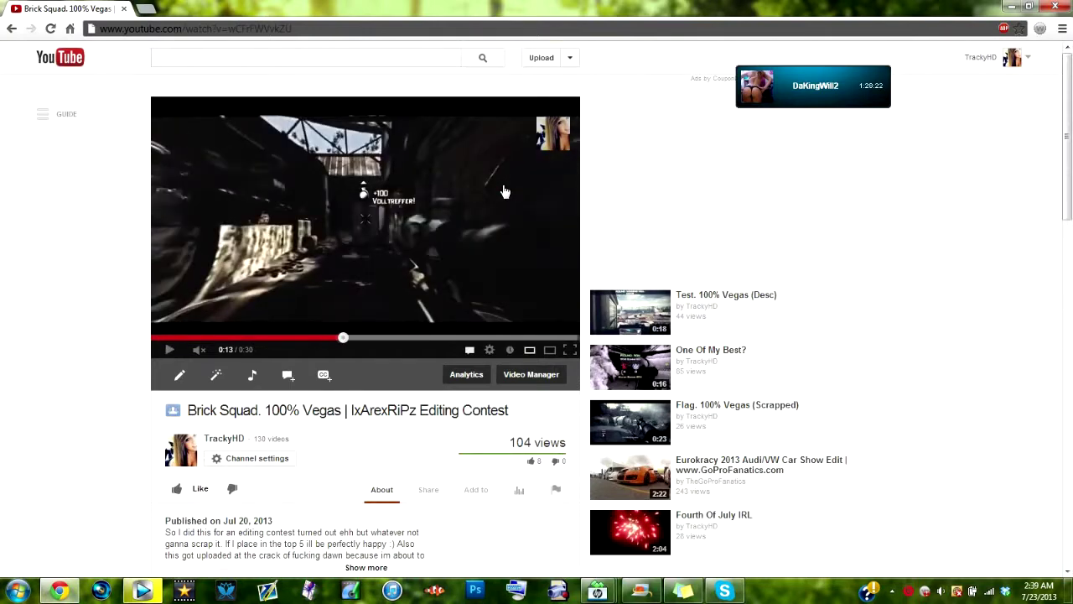
pyautogui.click(1010, 6)
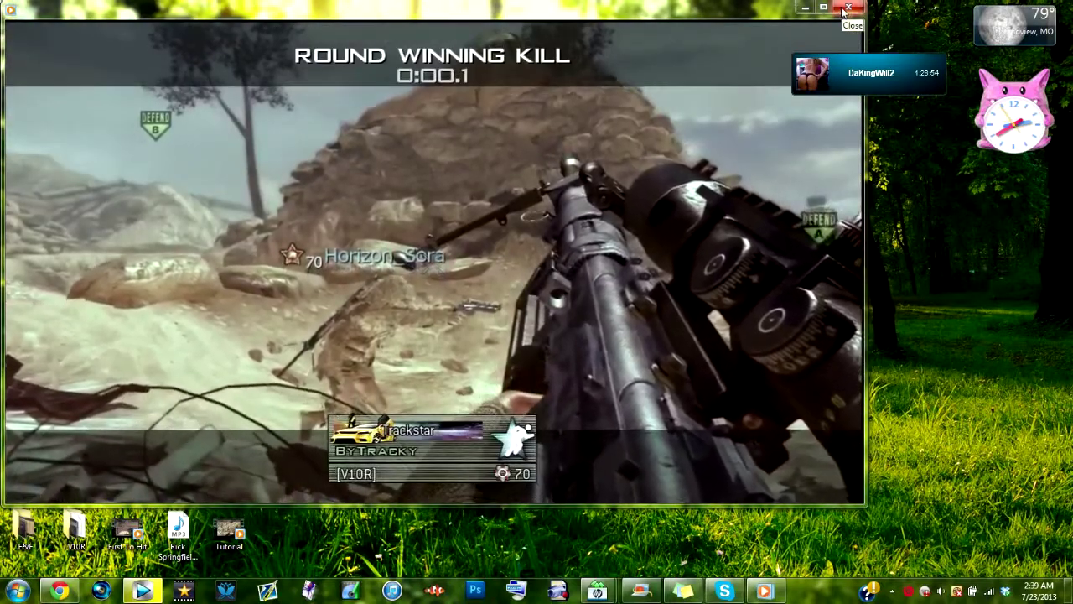
# - Close Windows Media Player after the rendered Tutorial clip plays back
pyautogui.click(846, 10)
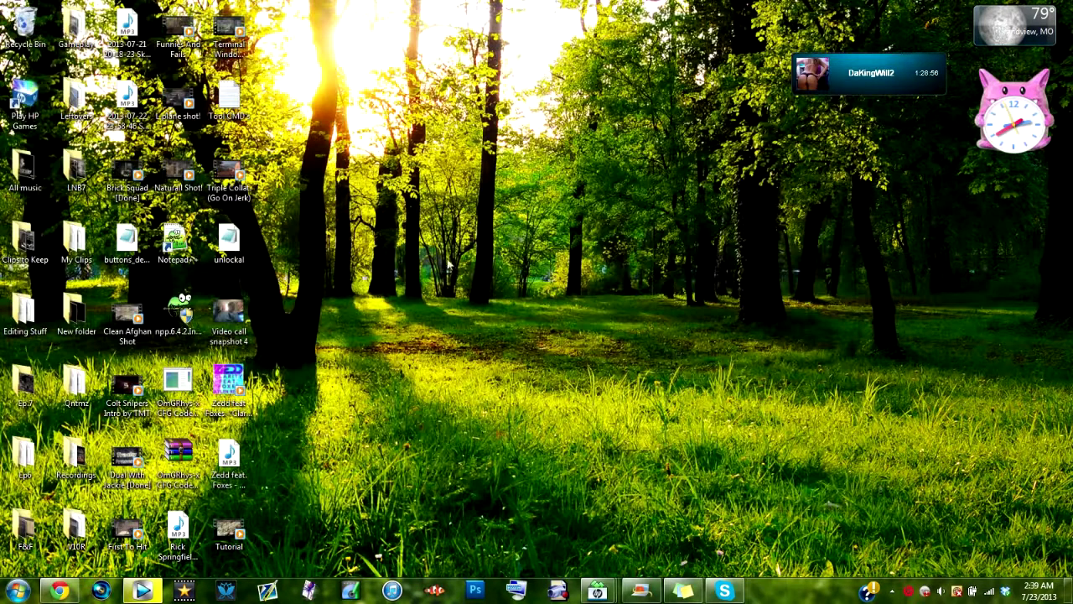
# - Restore Vegas, dismiss the Rendering complete notice, and place the cursor near 00:00:11;12
pyautogui.click(153, 593)
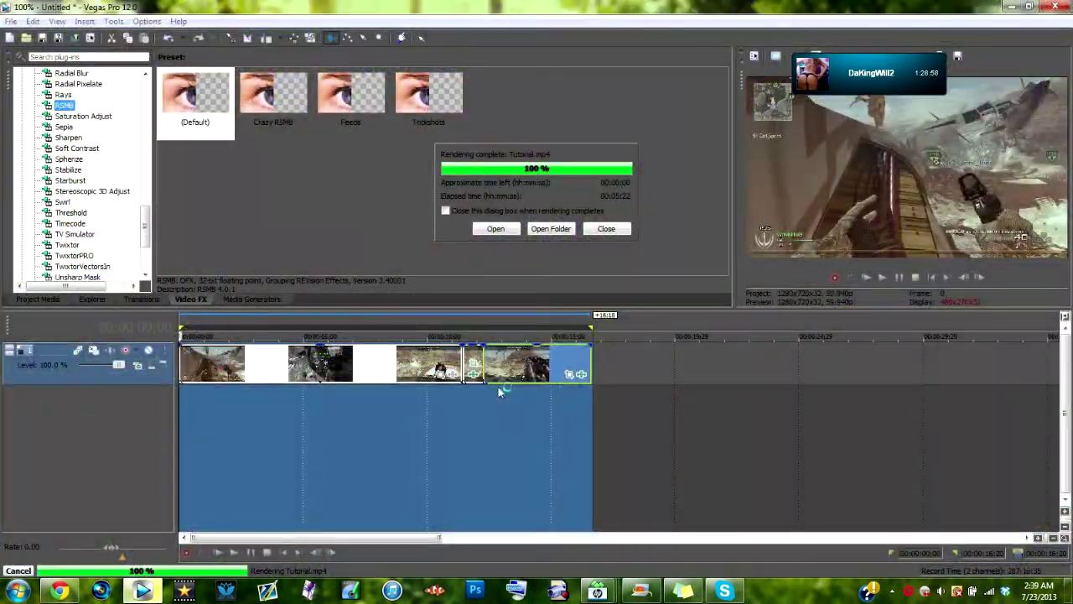
pyautogui.click(606, 229)
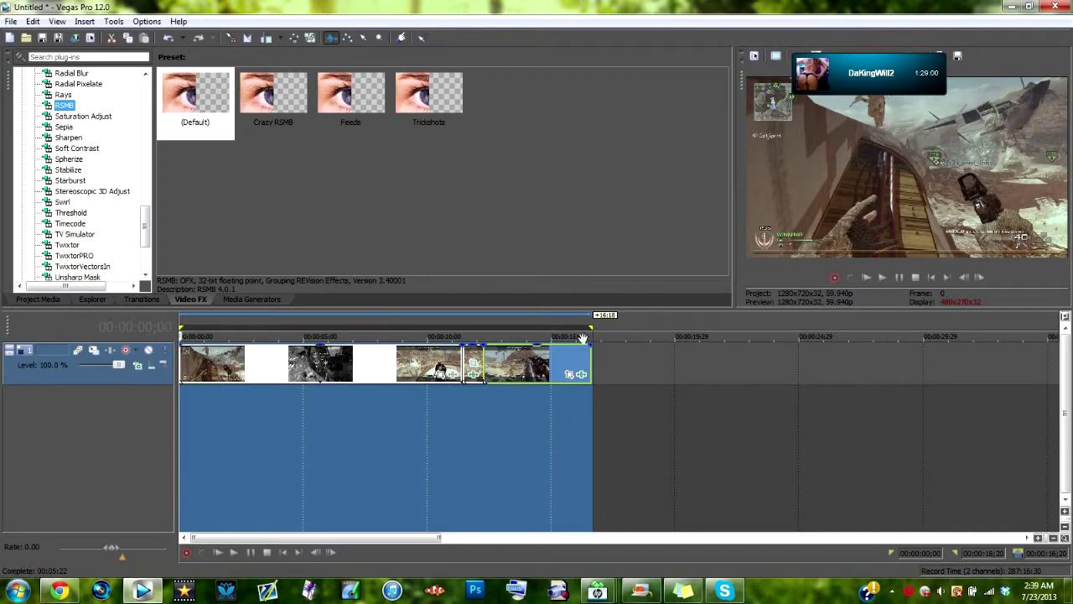
pyautogui.click(510, 360)
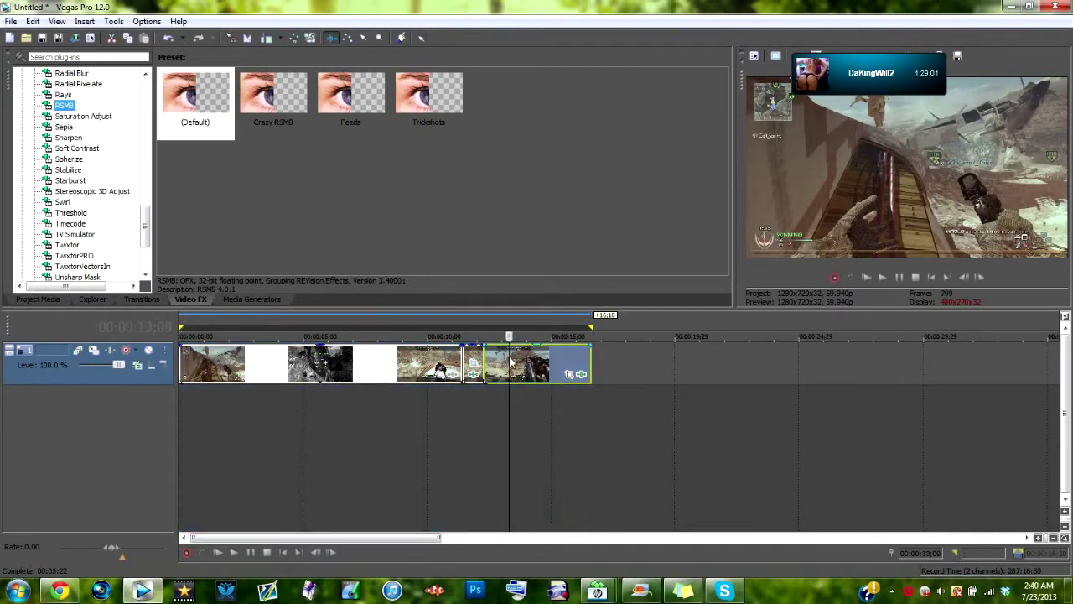
pyautogui.click(550, 371)
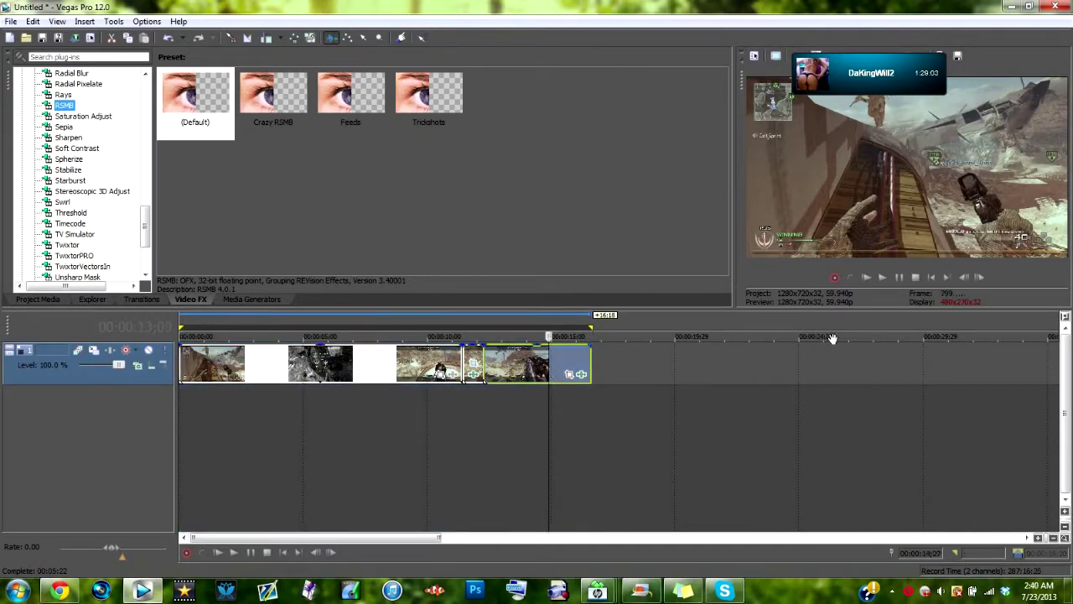
pyautogui.click(463, 426)
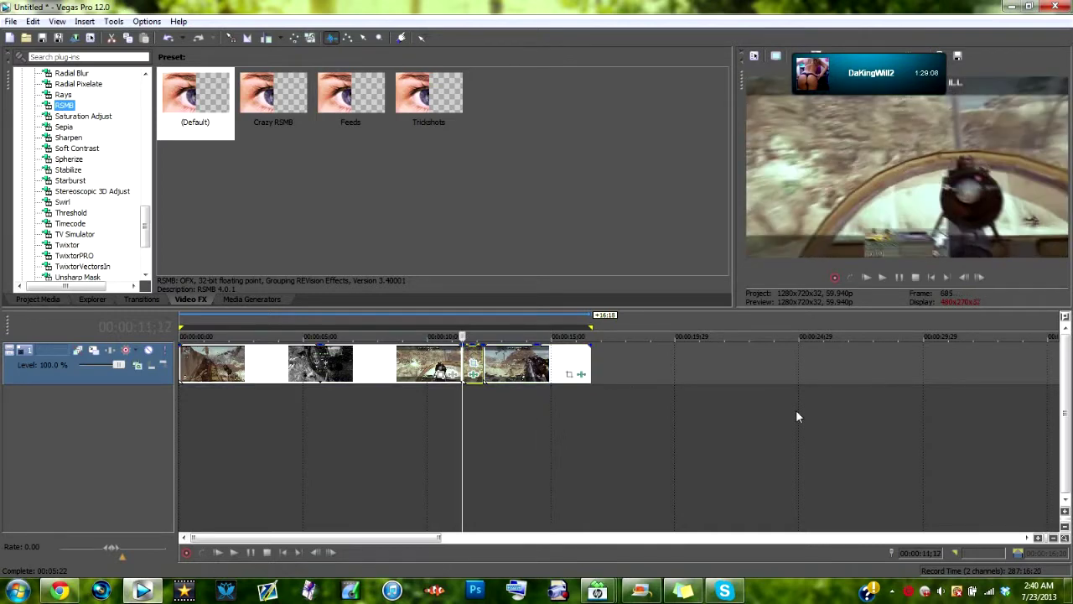
# - Switch off the RSMB motion blur in the short clip's Event FX chain
pyautogui.click(473, 375)
pyautogui.click(114, 172)
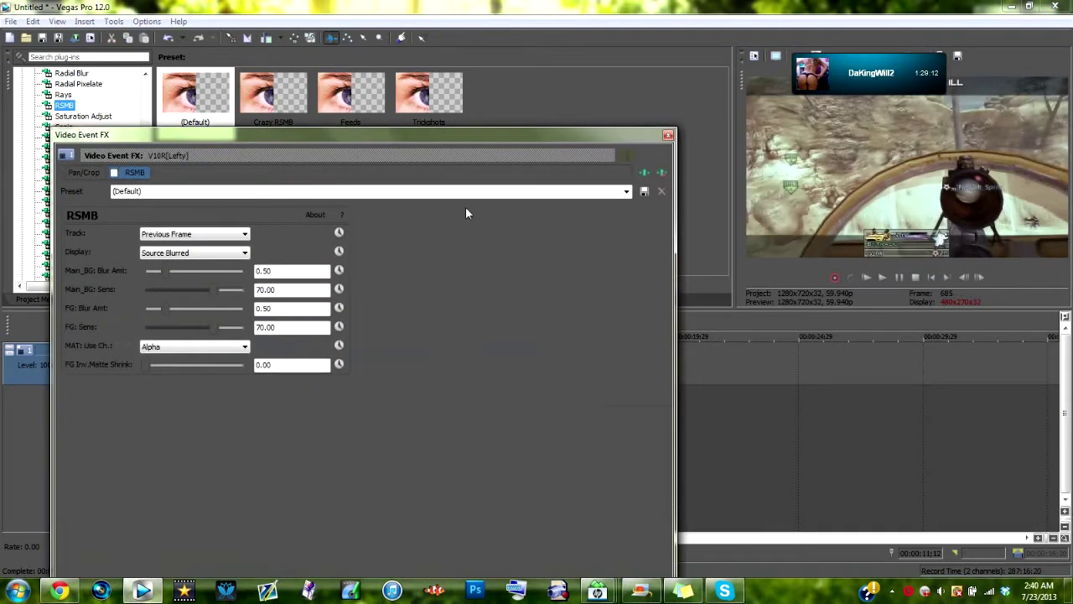
pyautogui.click(668, 134)
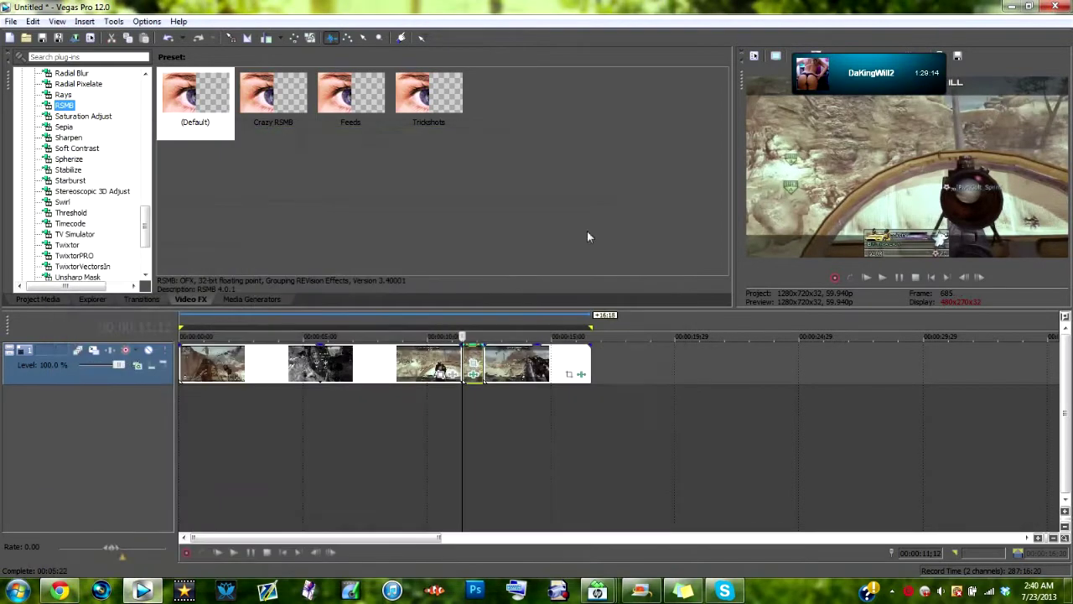
# - Open the short clip's Pan/Crop and step through its first shake keyframes from the start
pyautogui.click(474, 363)
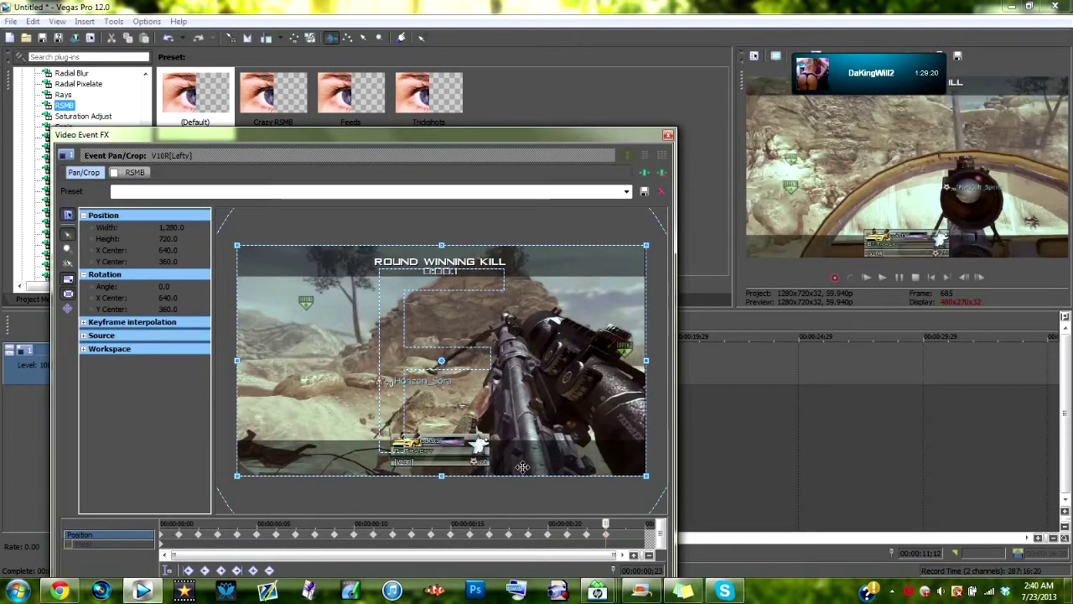
pyautogui.moveTo(607, 522); pyautogui.dragTo(138, 515)
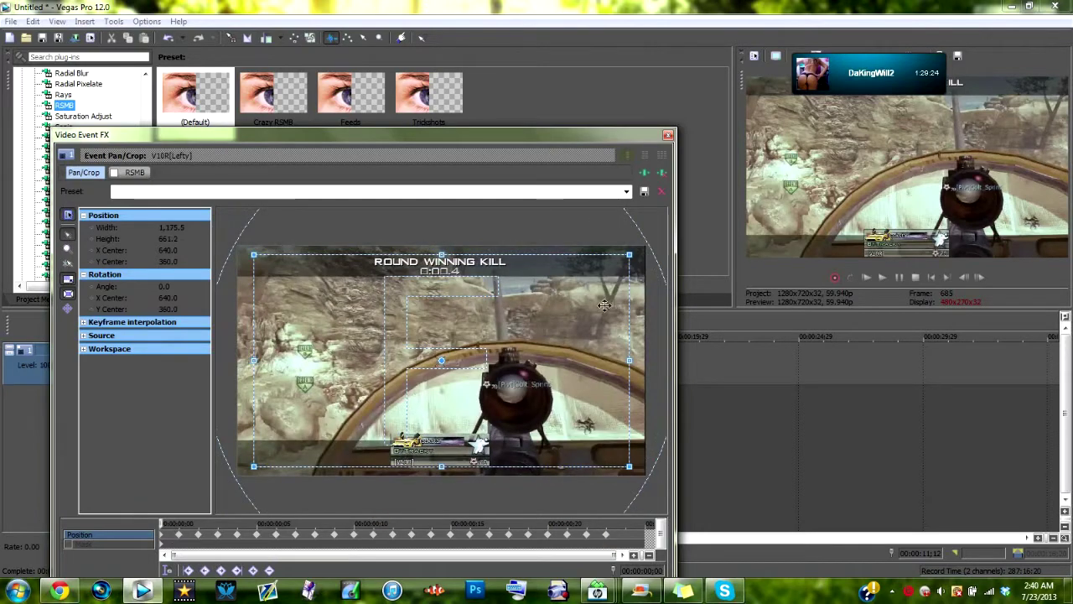
pyautogui.click(177, 534)
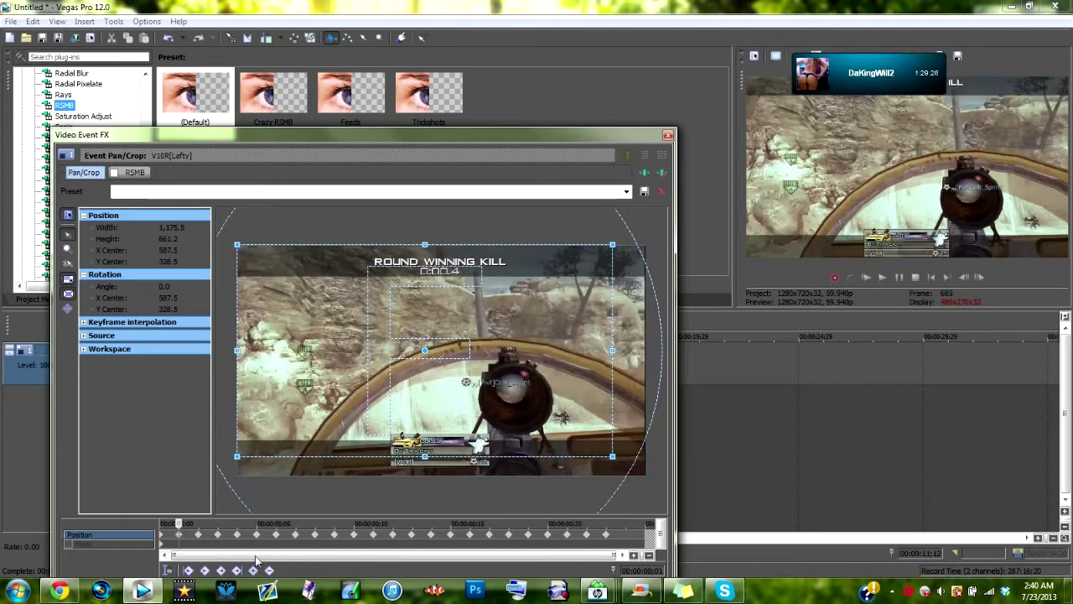
pyautogui.click(199, 536)
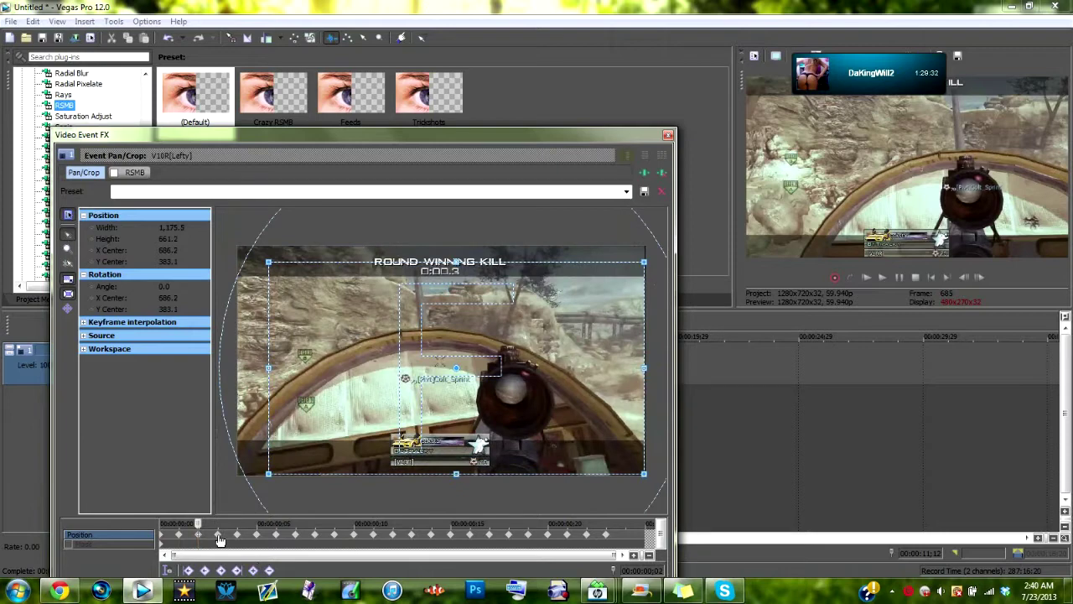
pyautogui.click(218, 536)
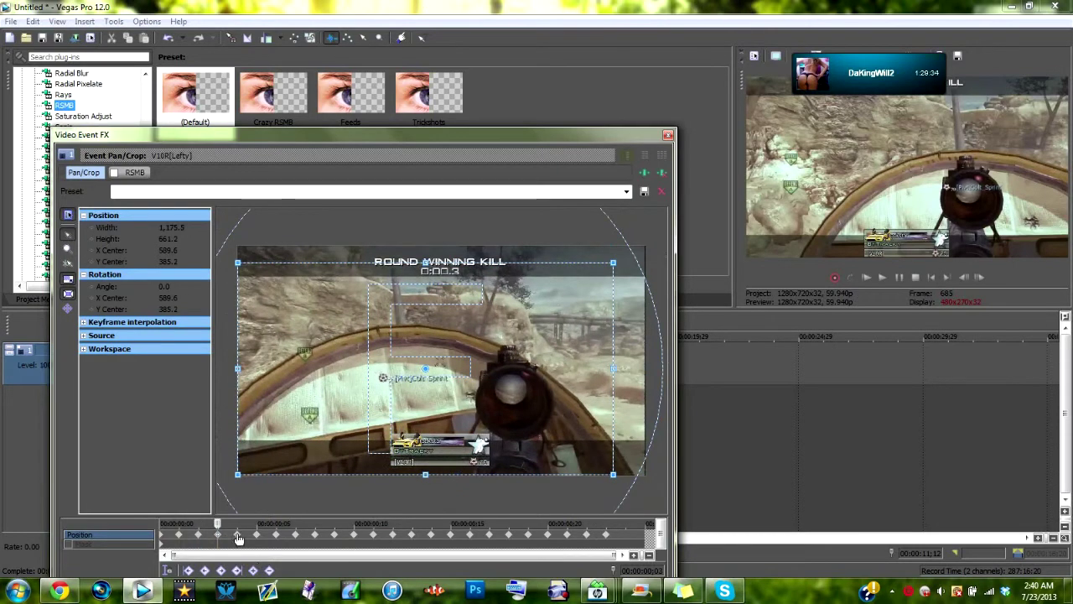
pyautogui.click(238, 536)
pyautogui.click(256, 536)
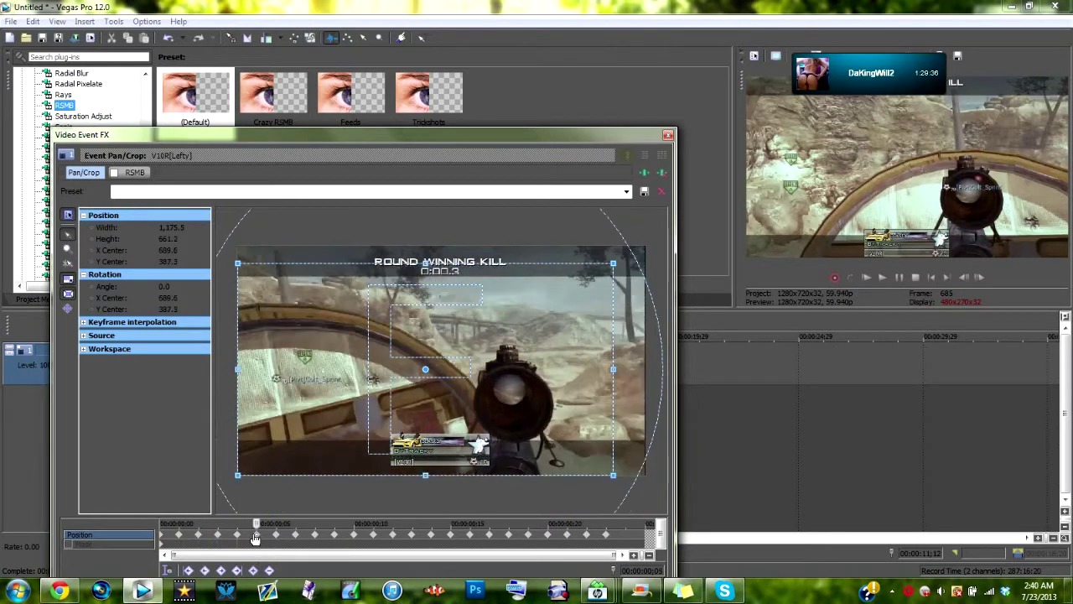
pyautogui.click(278, 536)
pyautogui.click(296, 536)
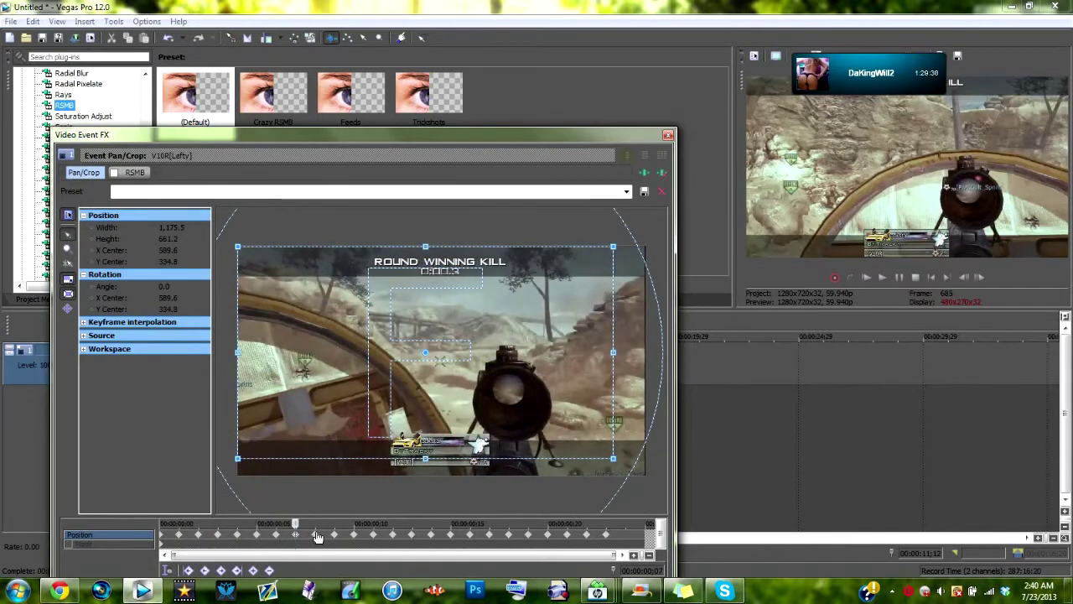
pyautogui.click(315, 536)
pyautogui.click(334, 536)
pyautogui.click(353, 535)
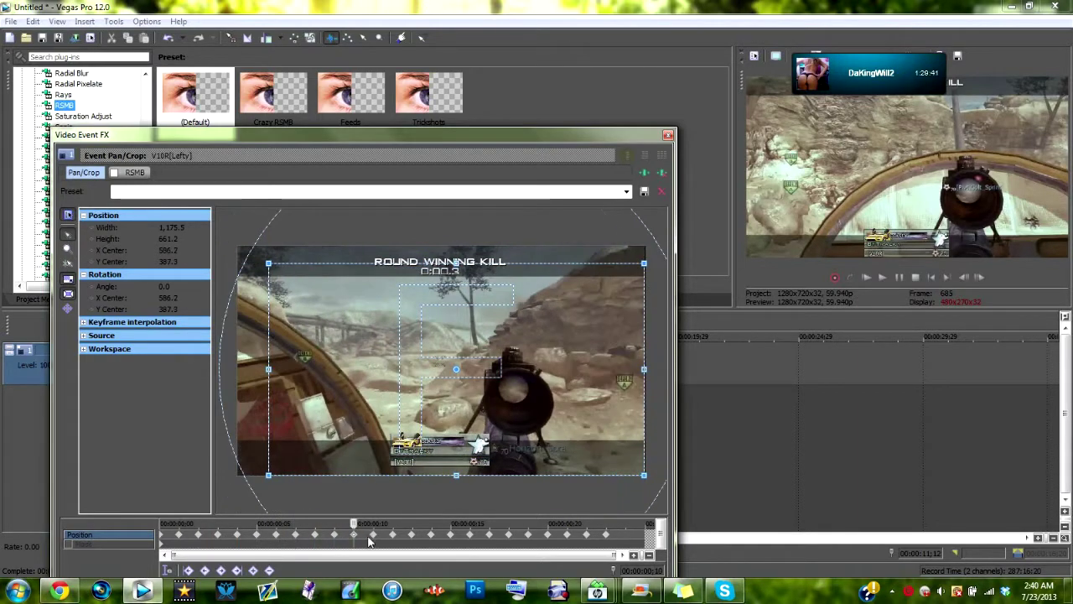
pyautogui.click(373, 535)
# - Check the remaining shake keyframes up to the final full 1280x720 frame, then close Pan/Crop
pyautogui.click(392, 535)
pyautogui.click(412, 536)
pyautogui.click(432, 537)
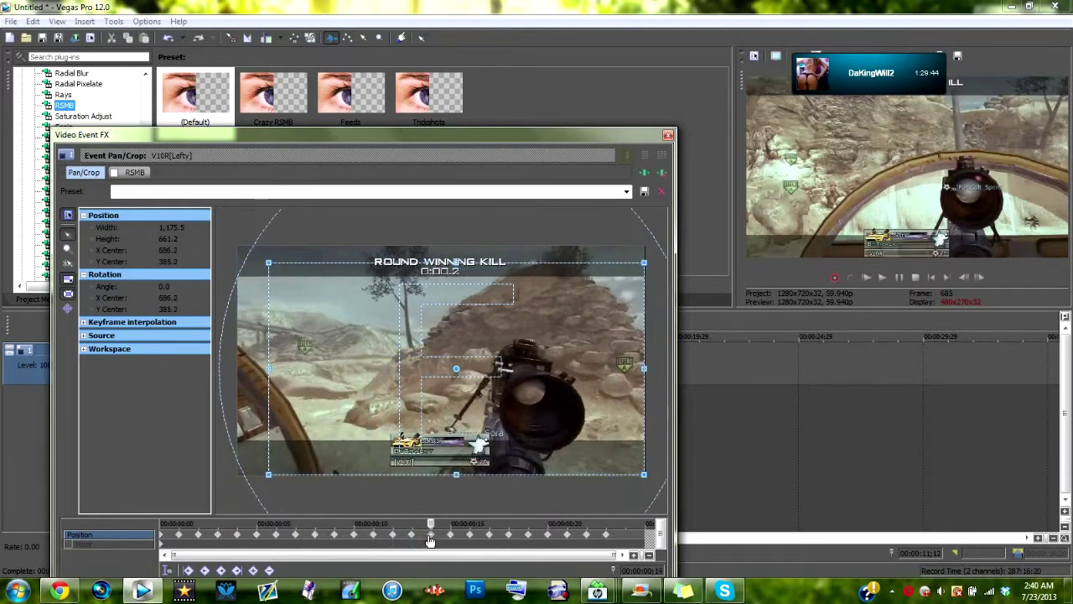
pyautogui.click(451, 536)
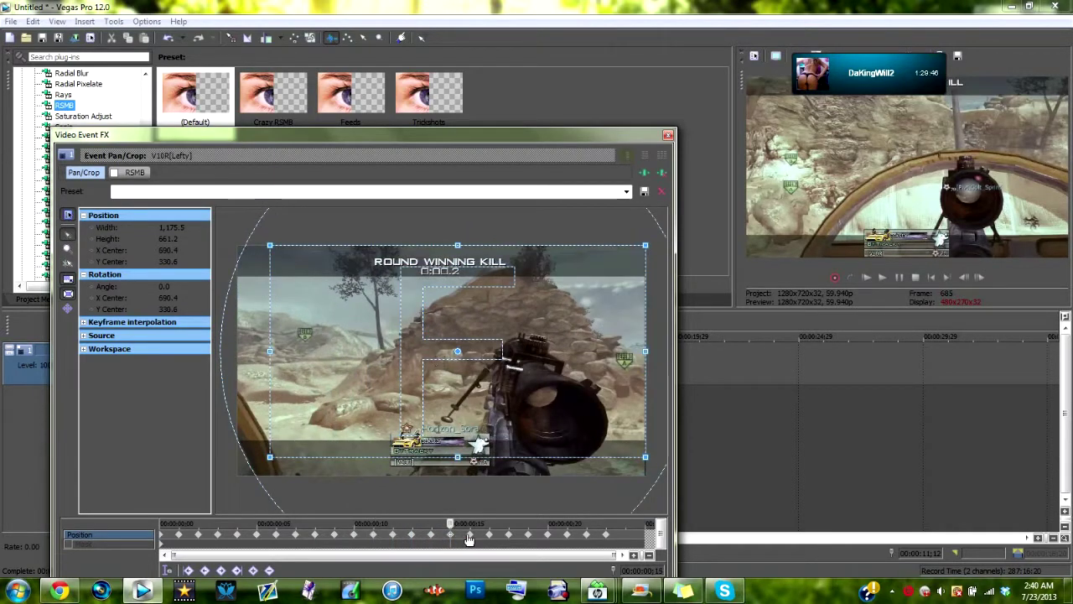
pyautogui.click(470, 537)
pyautogui.click(490, 536)
pyautogui.click(508, 536)
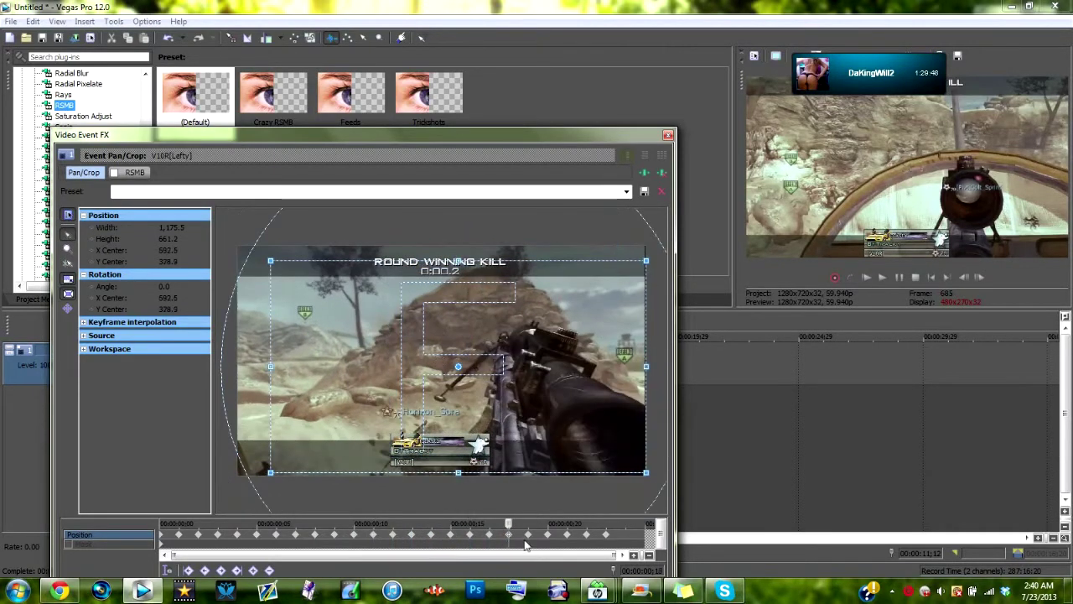
pyautogui.click(529, 536)
pyautogui.click(548, 536)
pyautogui.click(567, 536)
pyautogui.click(586, 536)
pyautogui.click(606, 536)
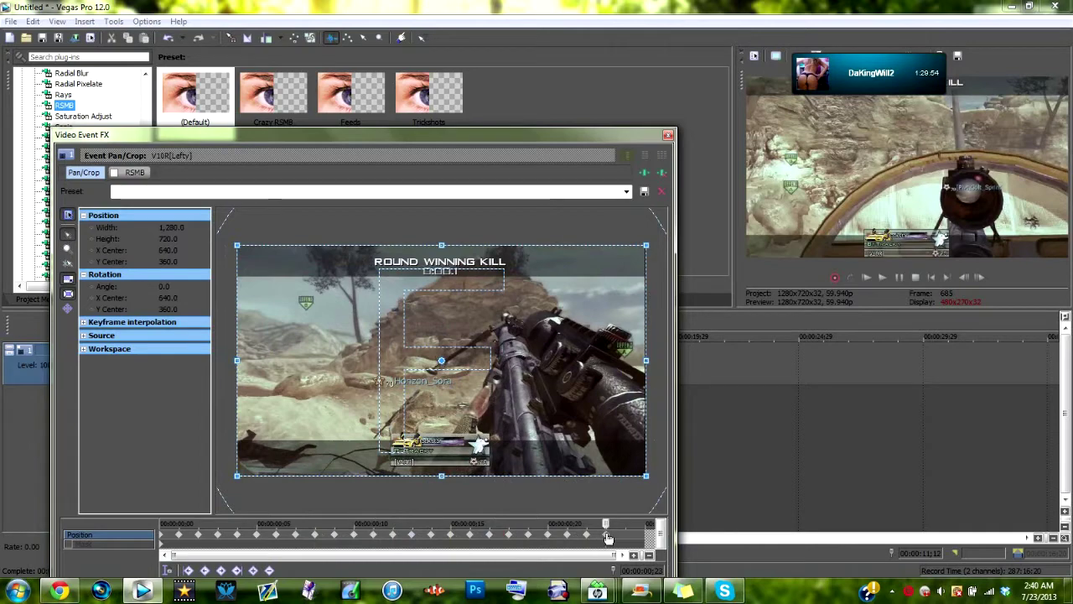
pyautogui.click(667, 135)
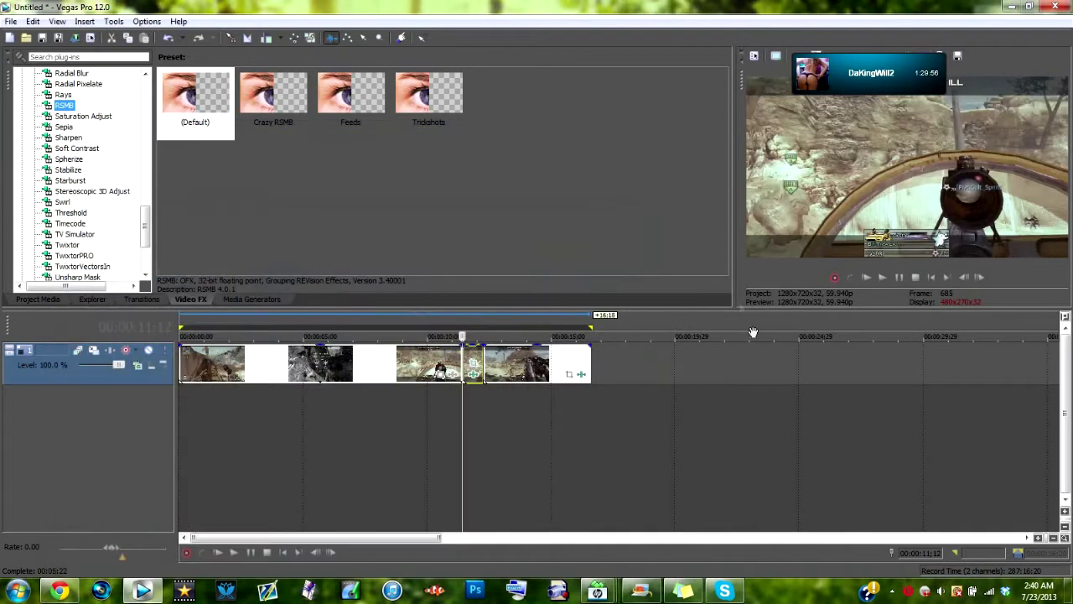
# - Push the last clip later to leave a gap, then preview from 8 seconds and the short clip
pyautogui.click(394, 322)
pyautogui.moveTo(547, 380); pyautogui.dragTo(641, 386)
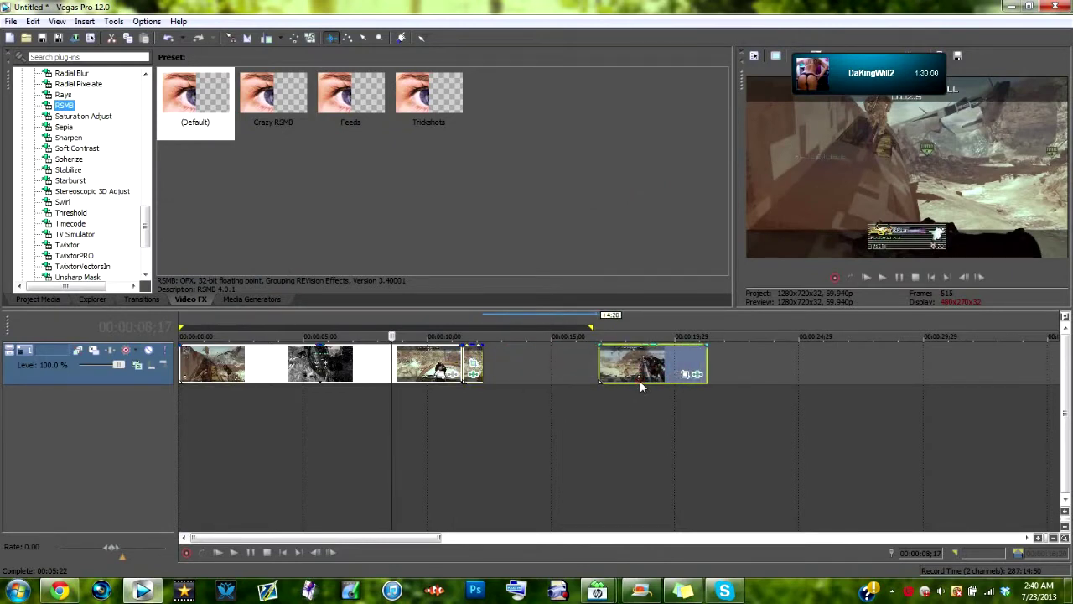
pyautogui.click(887, 279)
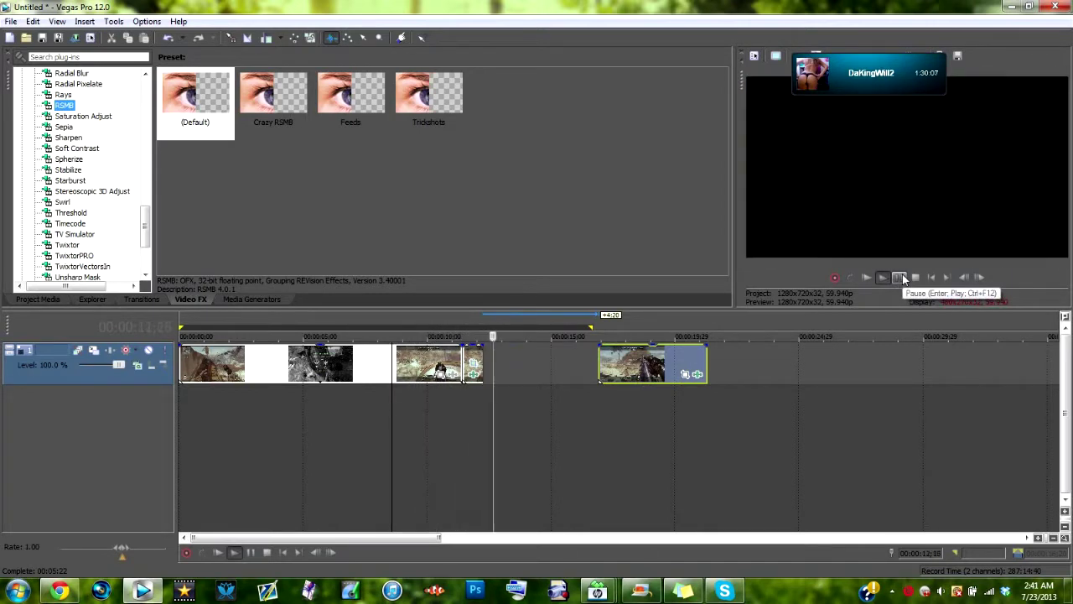
pyautogui.click(474, 365)
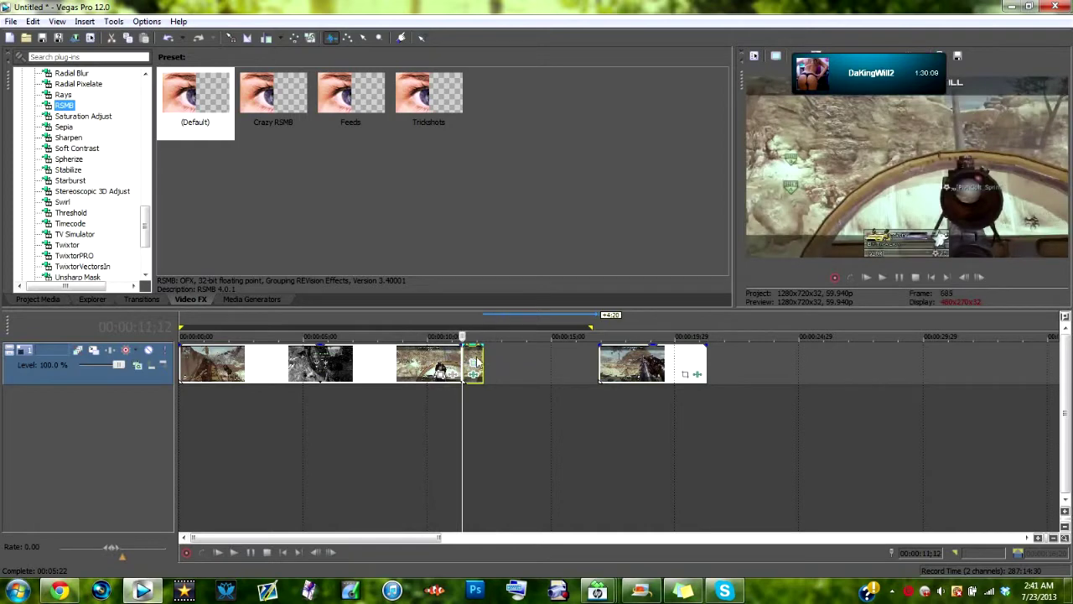
pyautogui.click(882, 278)
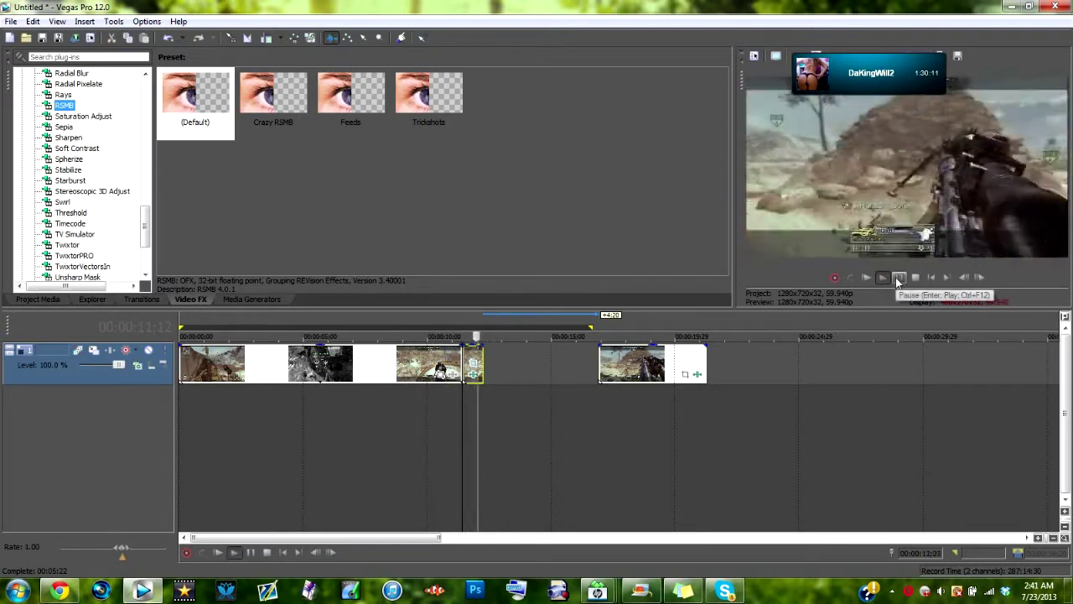
# - Stop playback and apply the RSMB (Default) preset to the short shaky clip
pyautogui.press('space')
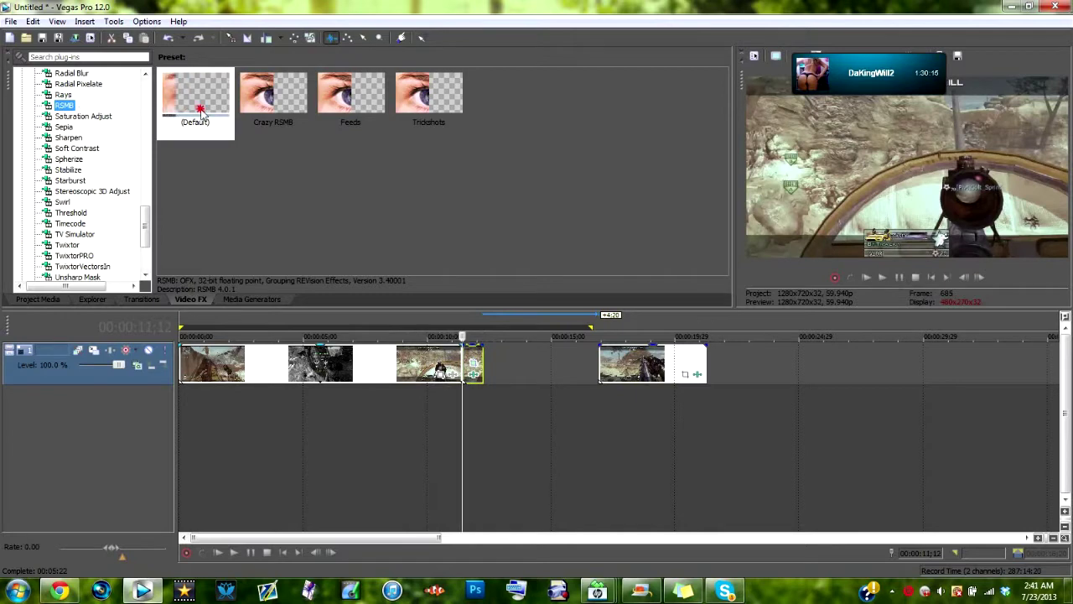
pyautogui.moveTo(176, 100); pyautogui.dragTo(477, 356)
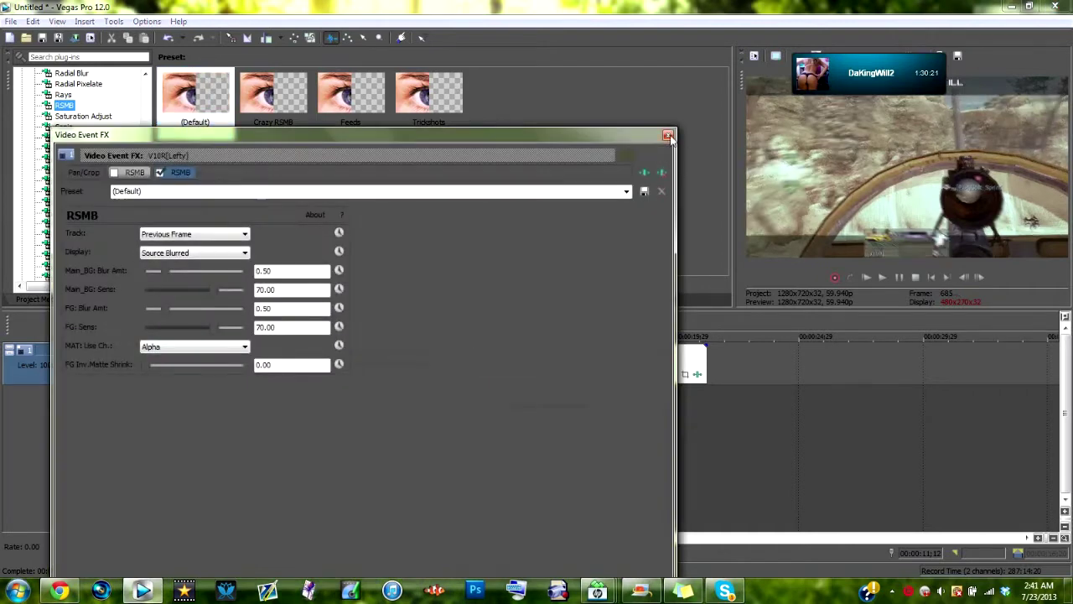
pyautogui.click(668, 135)
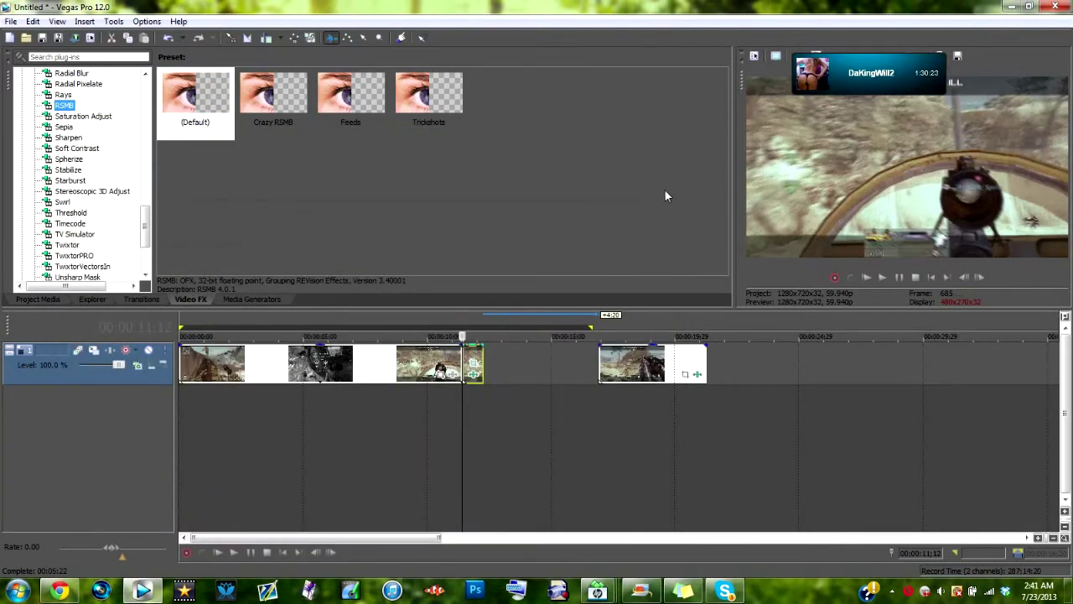
pyautogui.moveTo(146, 230); pyautogui.dragTo(143, 57)
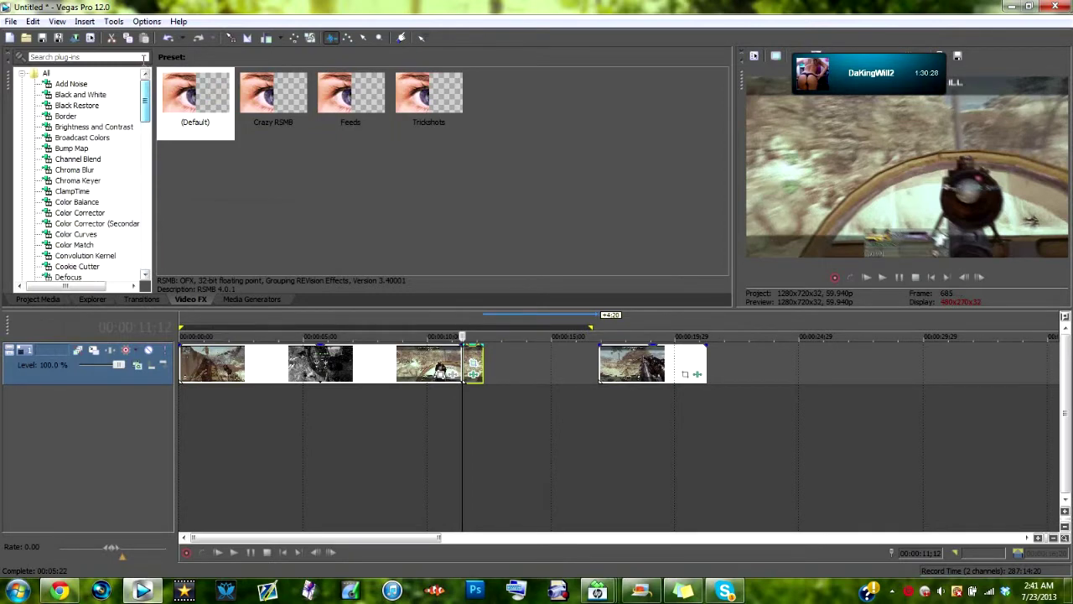
# - Confirm the project's Stereoscopic 3D mode stays Off, then minimize Vegas
pyautogui.click(11, 21)
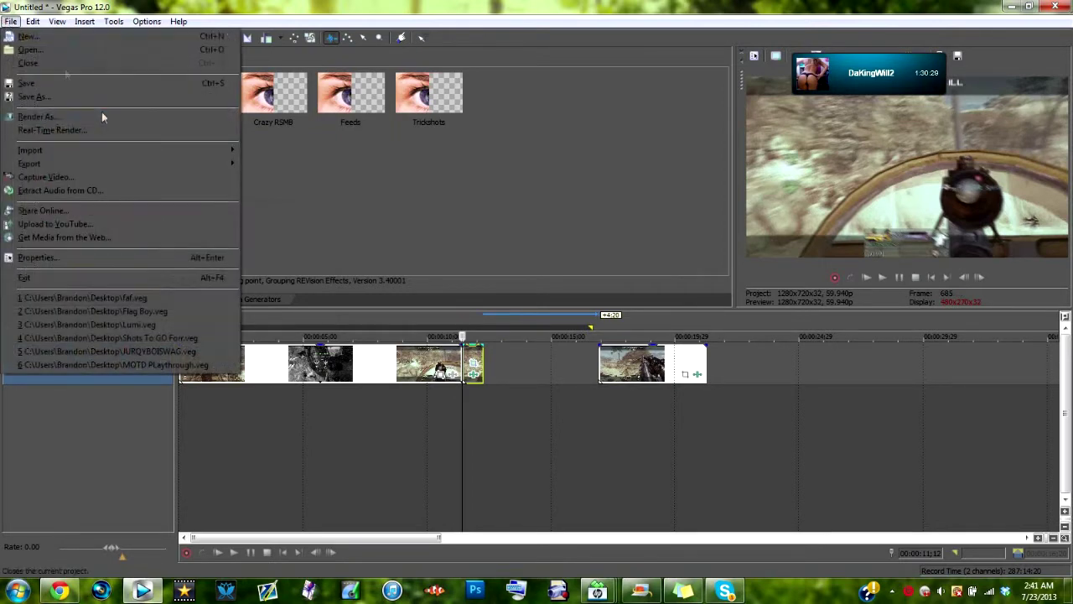
pyautogui.click(121, 255)
pyautogui.click(630, 196)
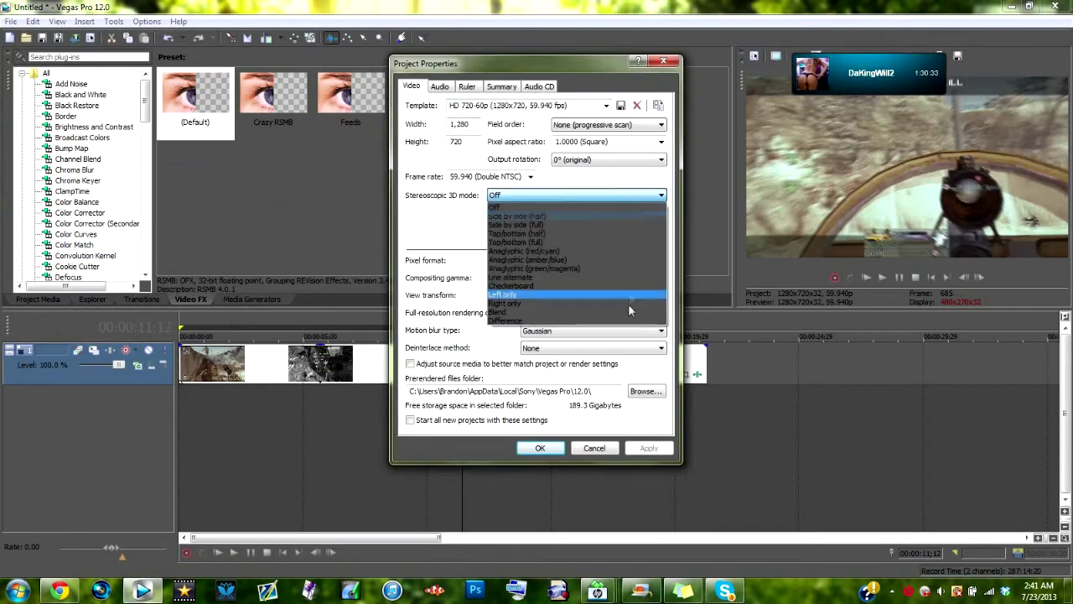
pyautogui.click(660, 69)
pyautogui.click(670, 65)
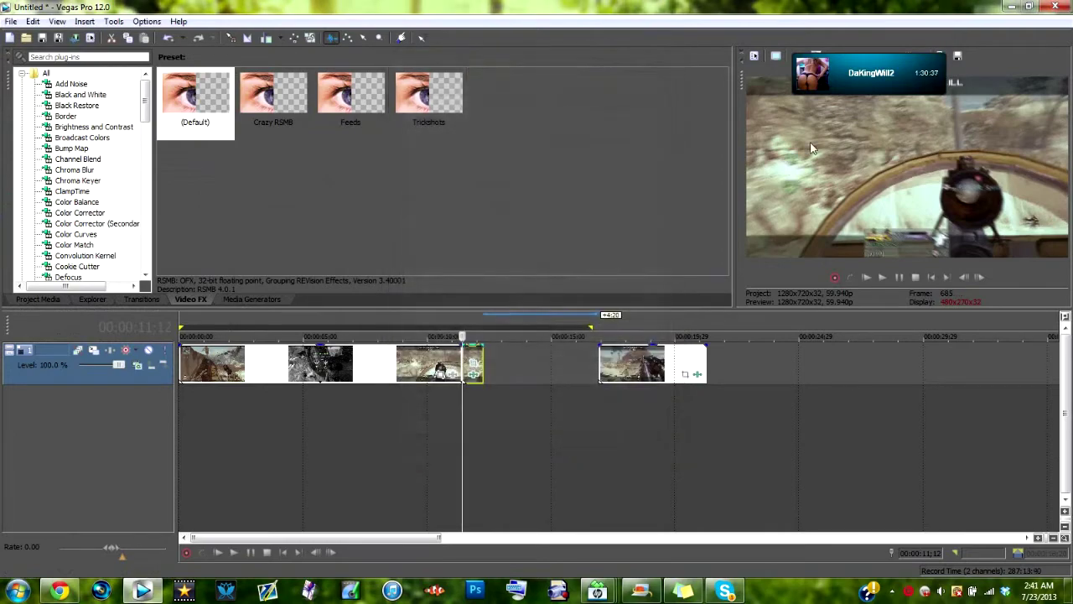
pyautogui.click(1019, 6)
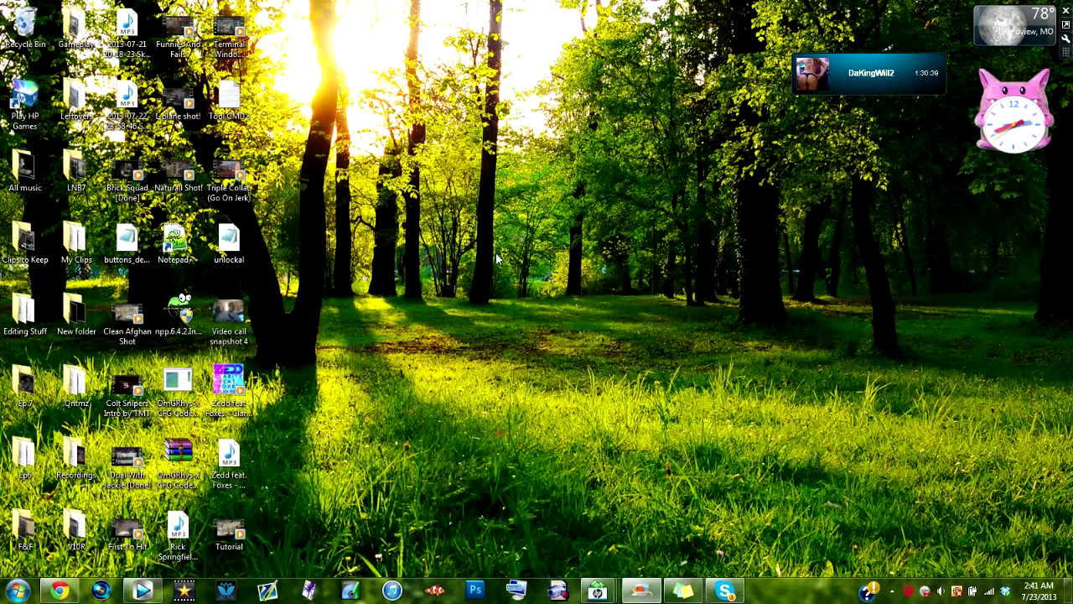
pyautogui.doubleClick(238, 534)
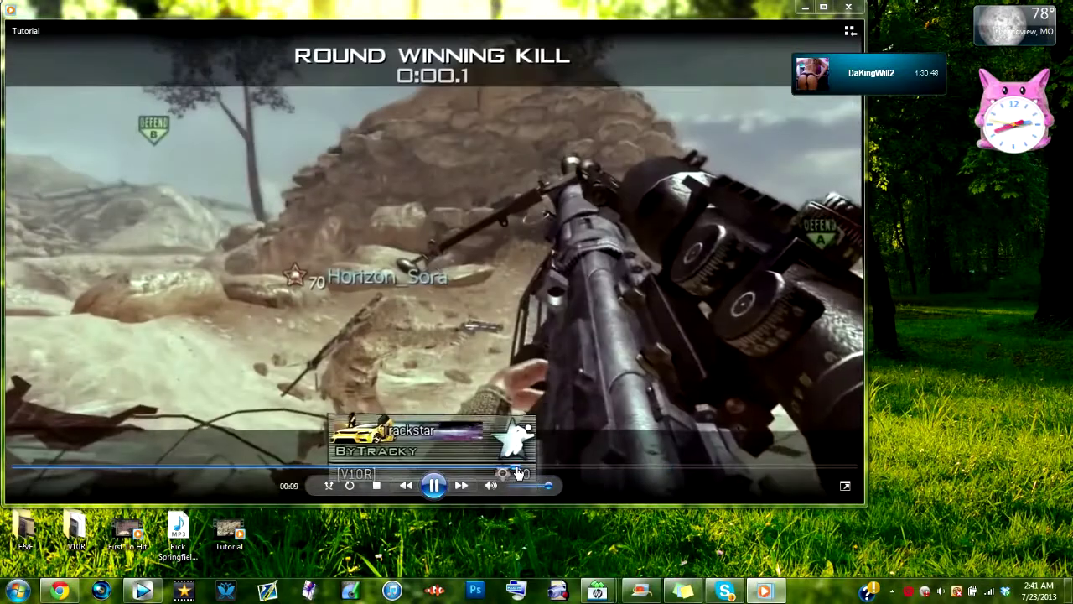
pyautogui.click(517, 472)
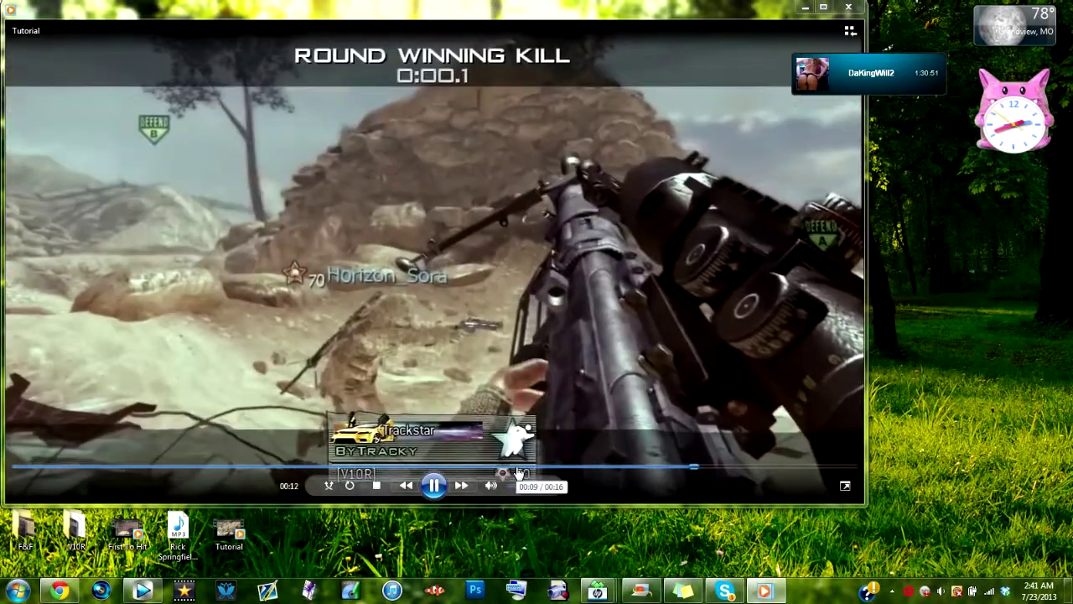
pyautogui.click(517, 472)
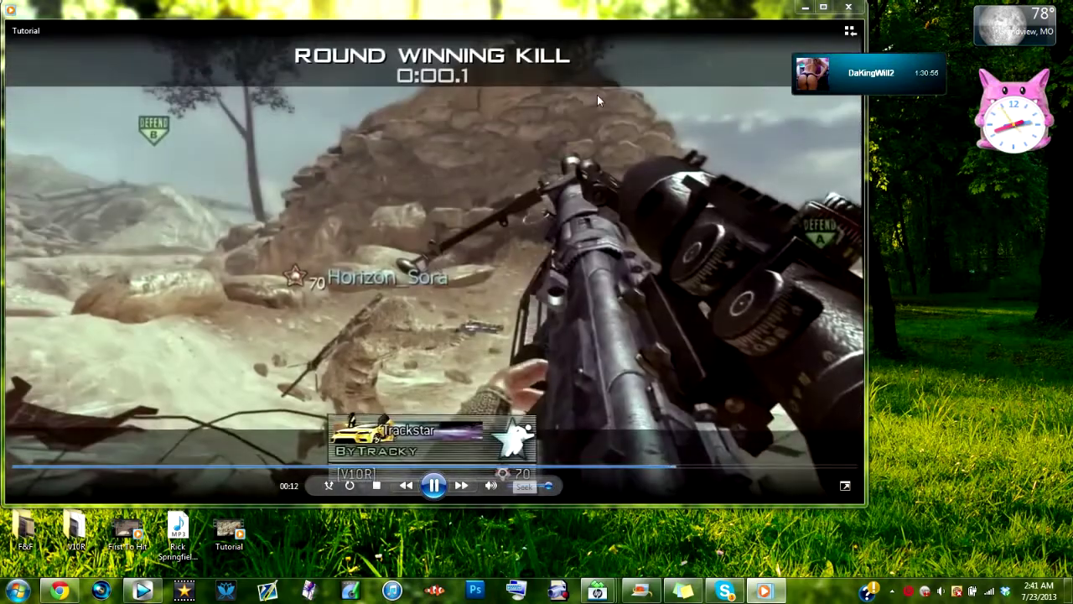
pyautogui.click(848, 7)
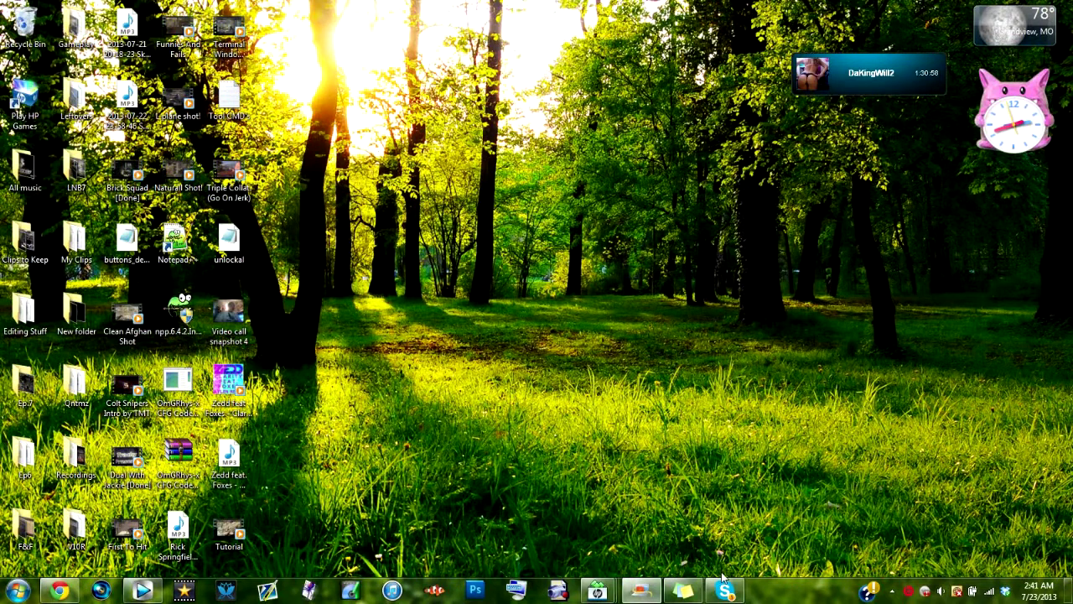